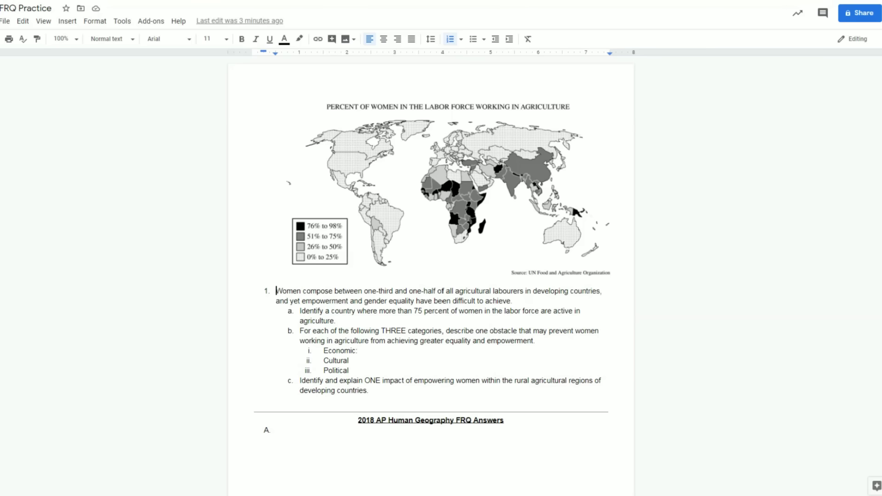
Highlight the word 'Women' in question 1's opening sentence yellow.
click(522, 301)
drag(522, 300, 276, 296)
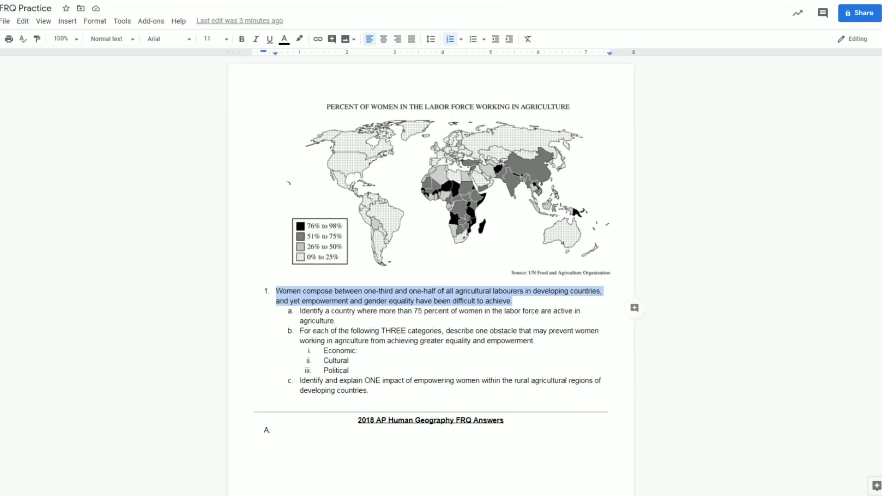
click(409, 291)
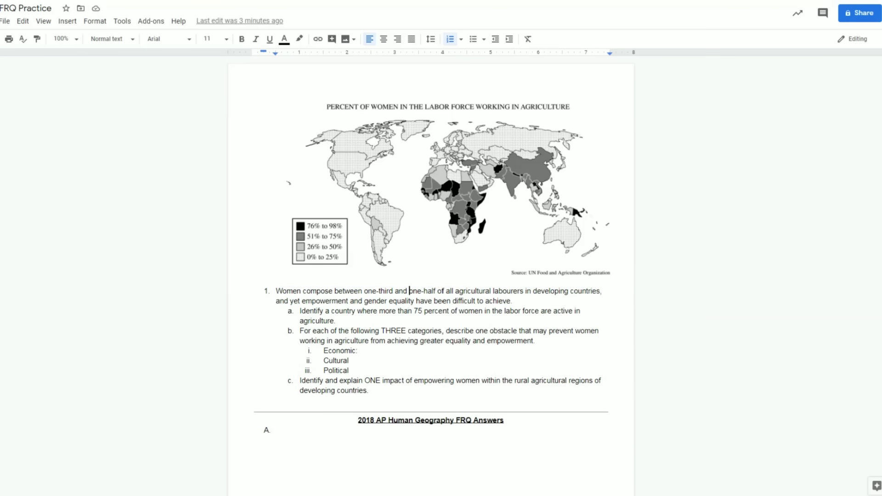
click(301, 292)
double_click(281, 291)
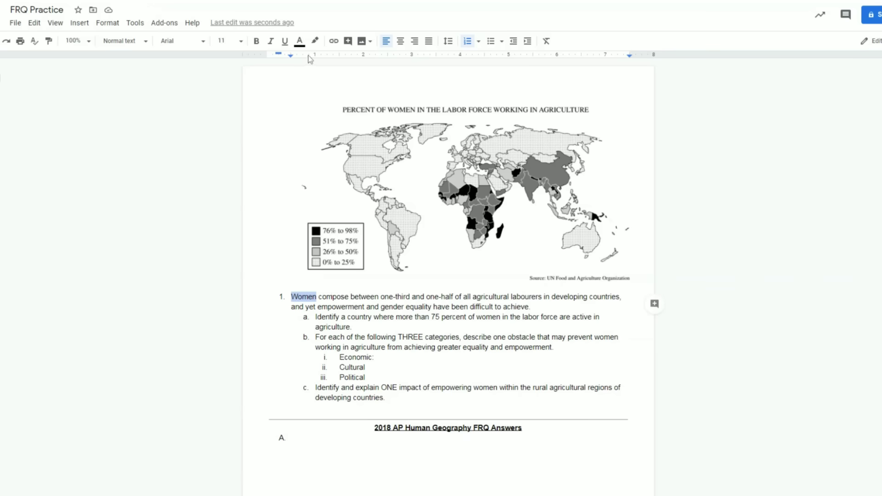
click(315, 41)
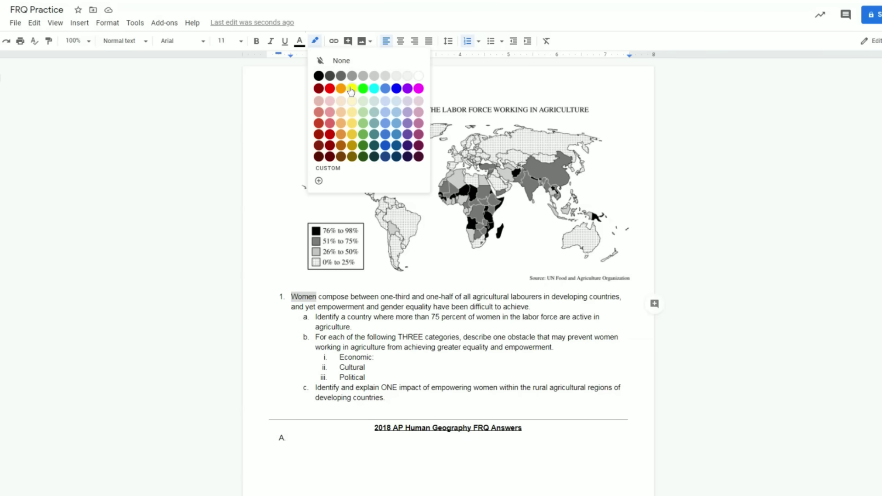
click(351, 89)
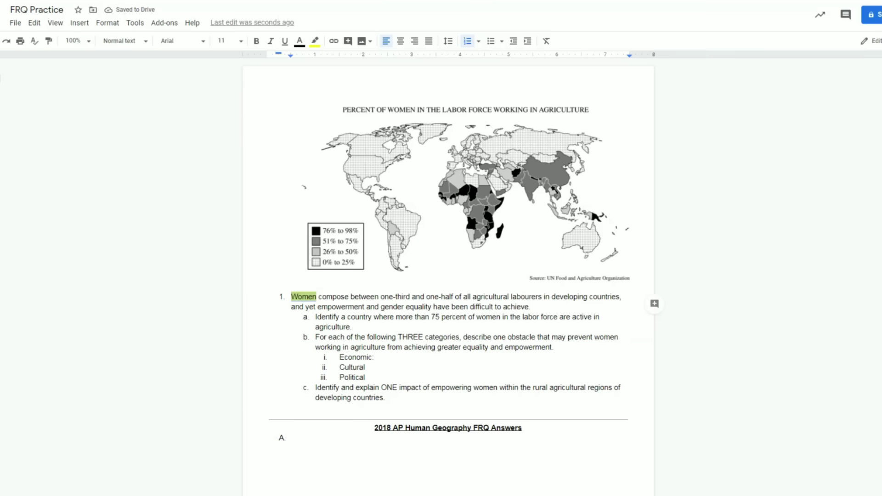
Highlight 'agricultural labourers' and 'developing countries' in question 1 yellow.
drag(473, 296, 542, 299)
click(316, 42)
click(352, 88)
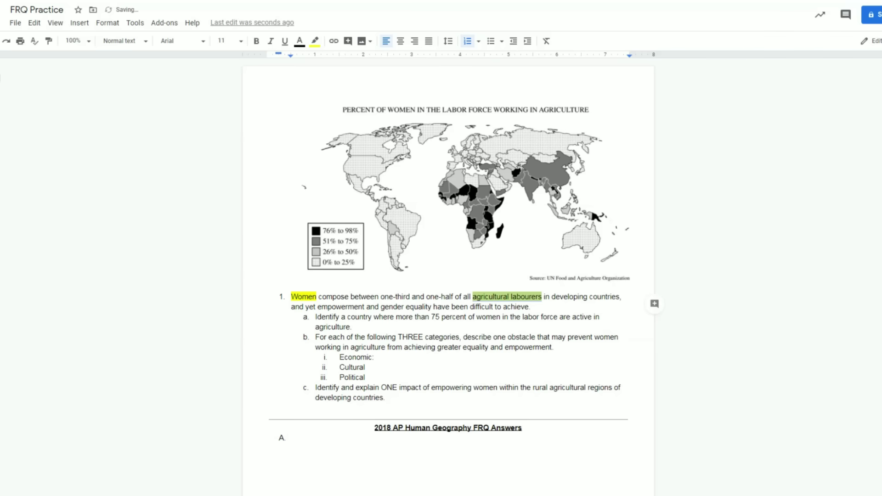
drag(552, 296, 619, 295)
click(315, 41)
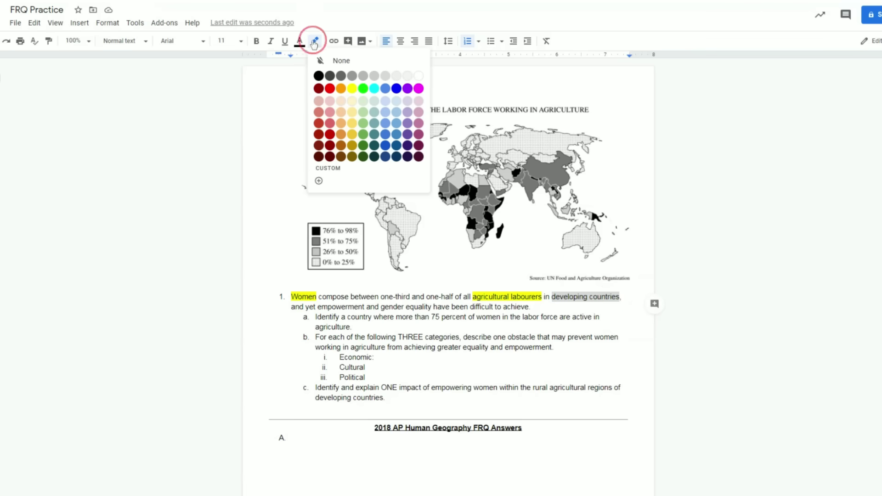
click(360, 88)
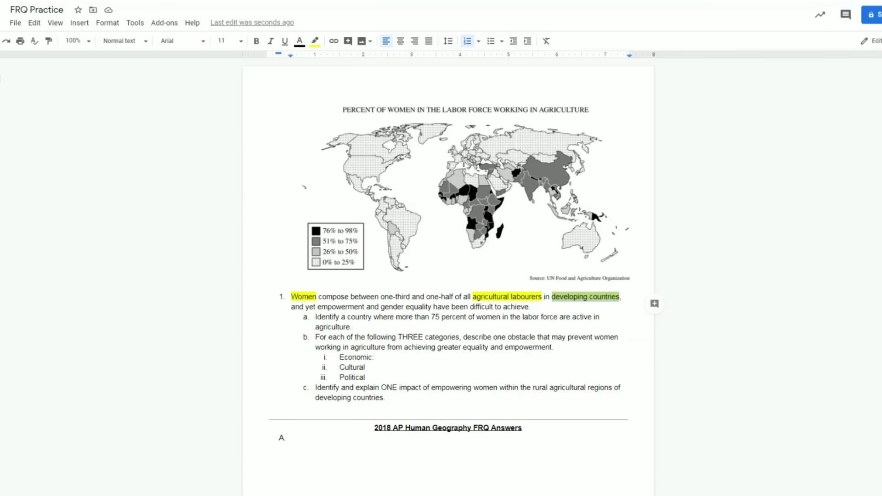
Highlight 'gender equality' yellow and deselect to check the result.
click(468, 306)
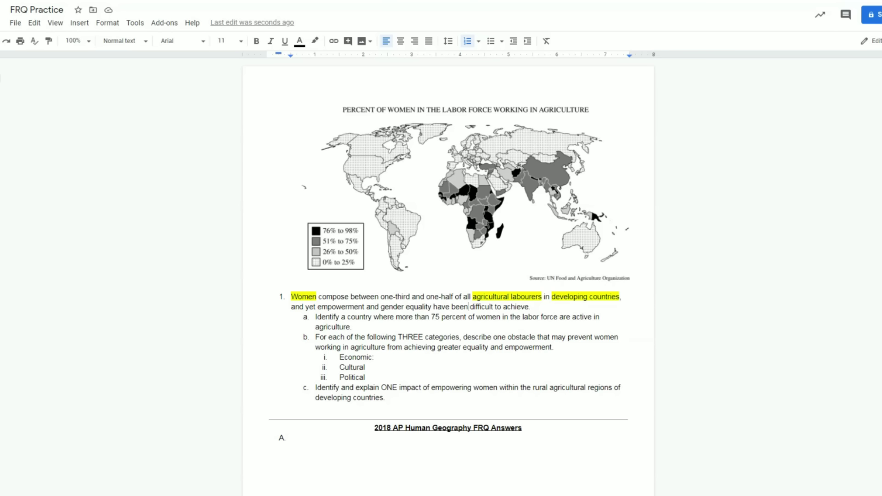
drag(381, 306, 431, 305)
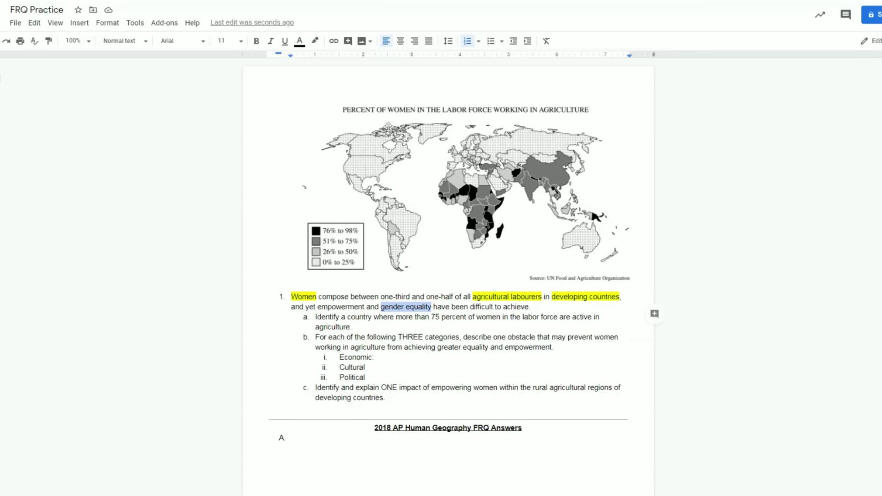
click(316, 41)
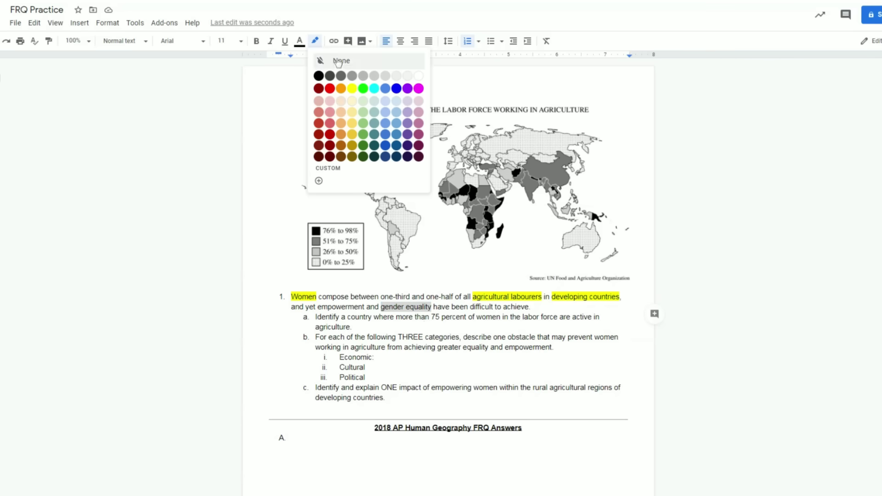
click(350, 84)
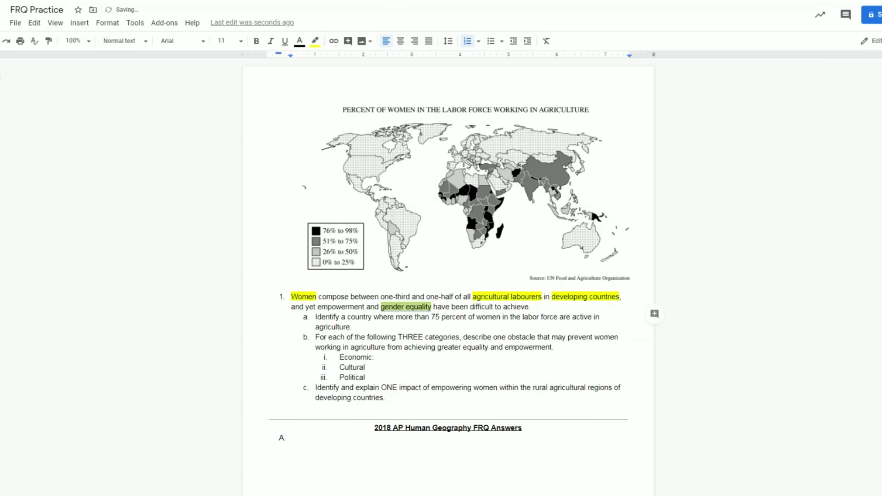
click(477, 316)
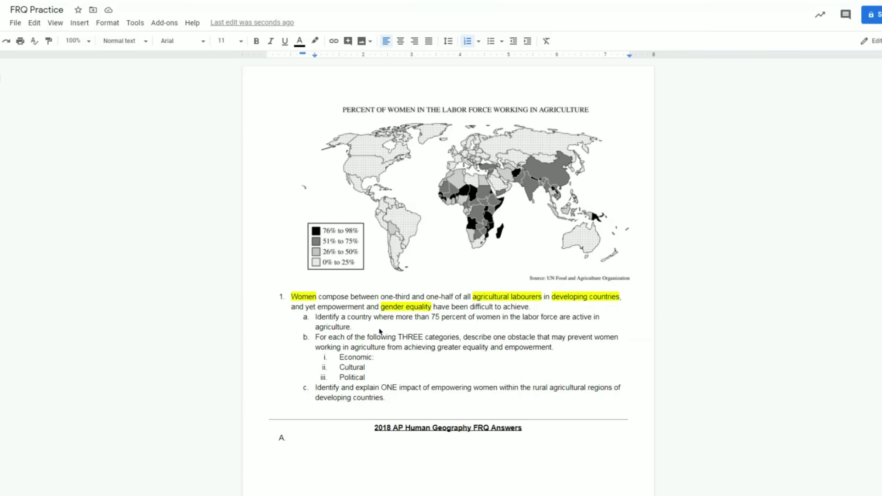
Give '75 percent of women in the labor force' in part a a green highlight.
click(439, 449)
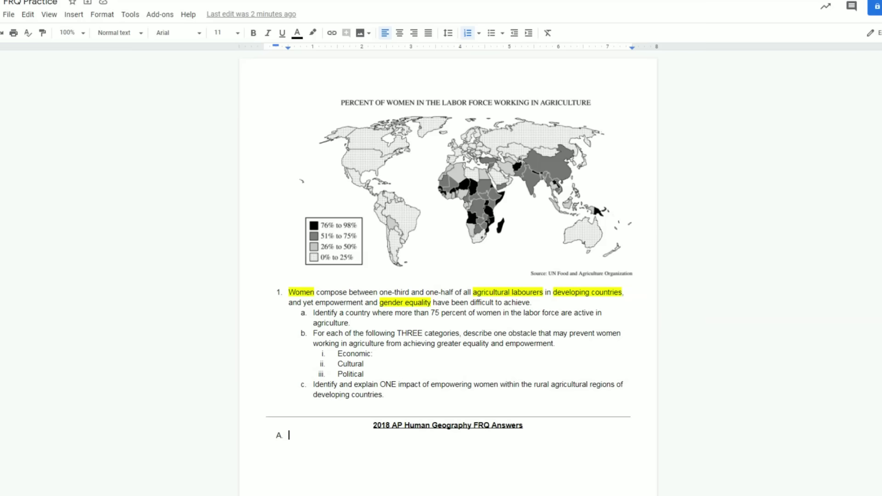
drag(431, 313, 559, 316)
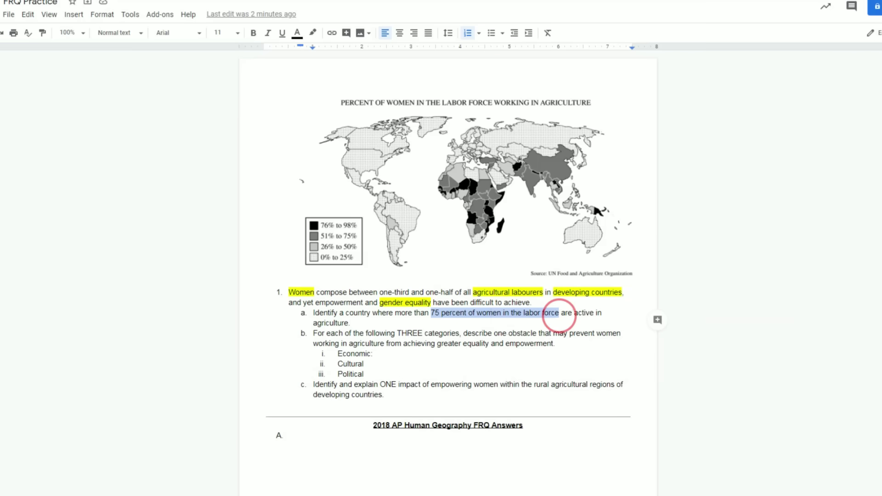
click(313, 32)
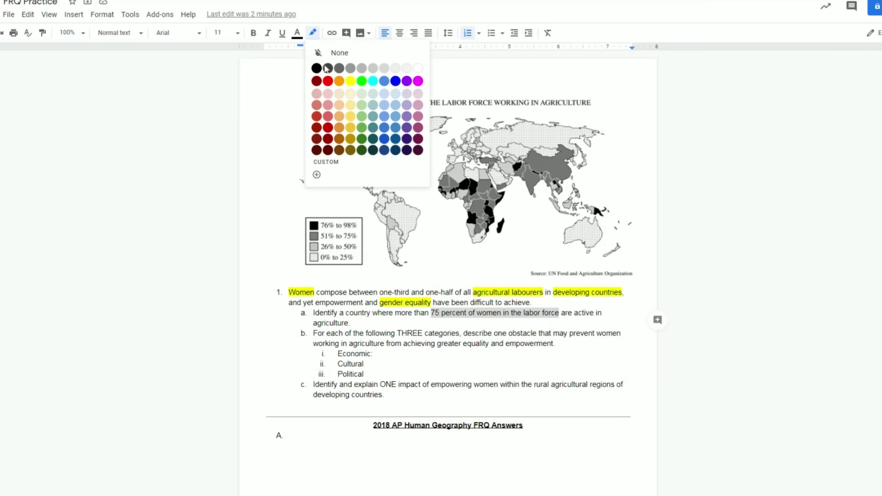
click(363, 83)
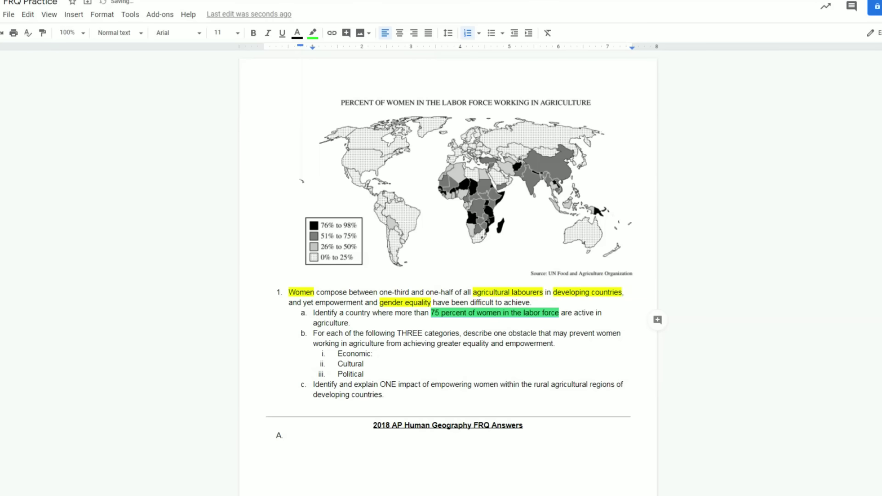
click(338, 323)
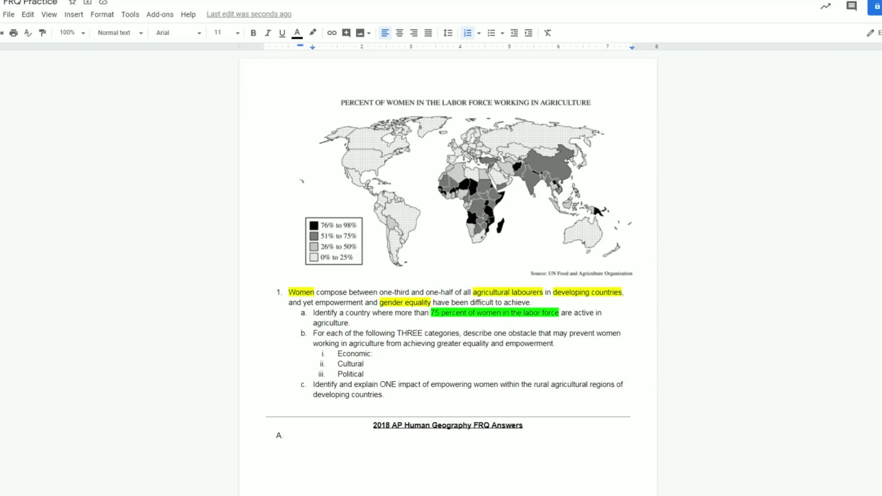
drag(401, 313, 408, 314)
double_click(399, 314)
Put the cursor on the A. answer line to write the Madagascar answer.
click(338, 437)
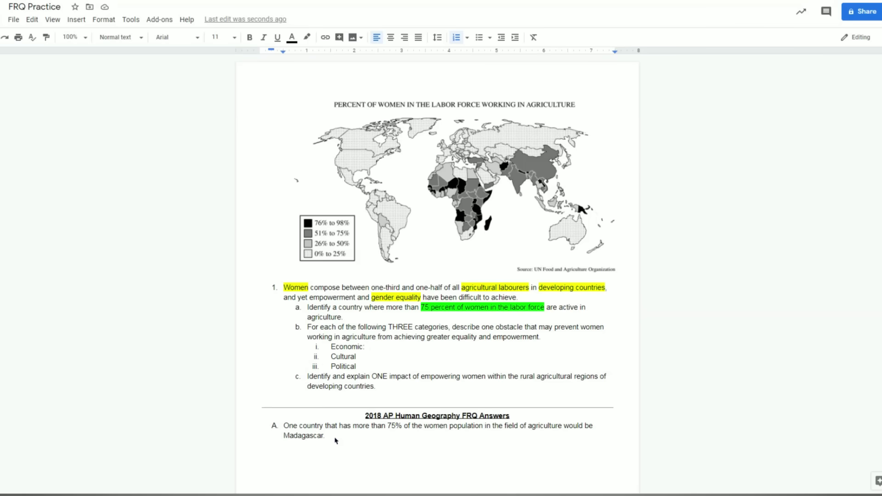
Highlight 'THREE' and 'describe' in part b cyan.
drag(388, 328, 413, 327)
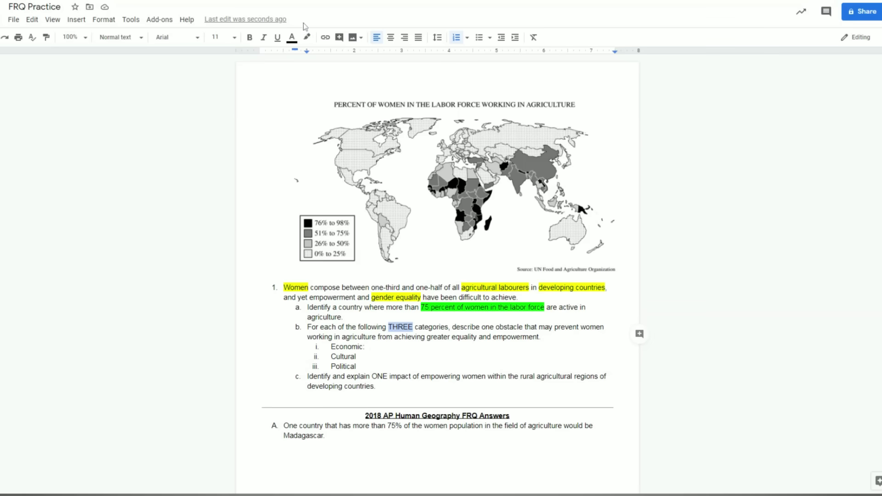
click(307, 37)
click(365, 84)
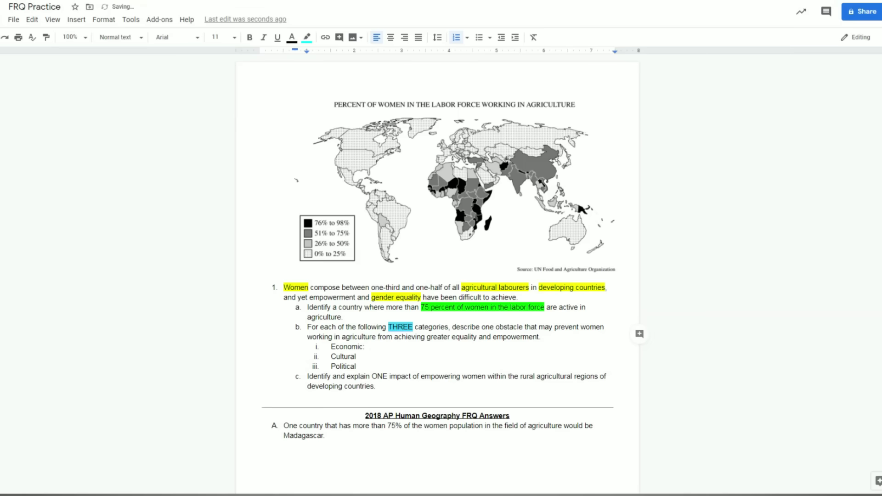
drag(450, 328, 480, 332)
click(307, 37)
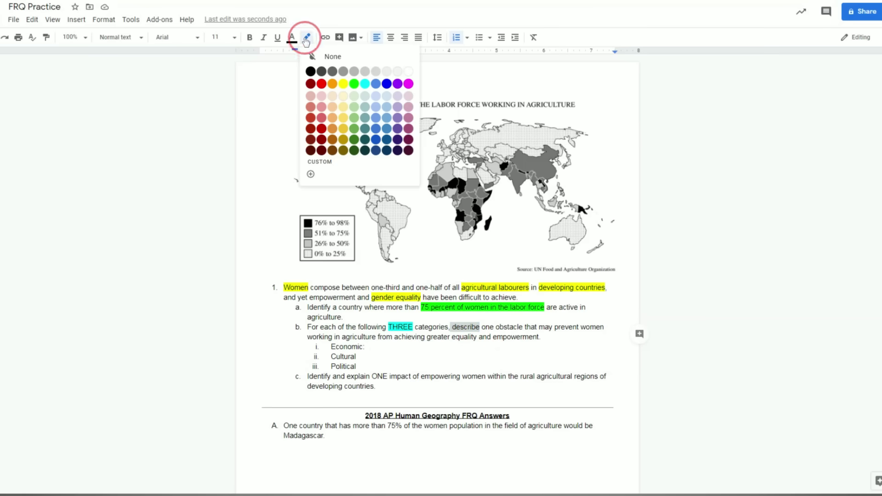
click(365, 84)
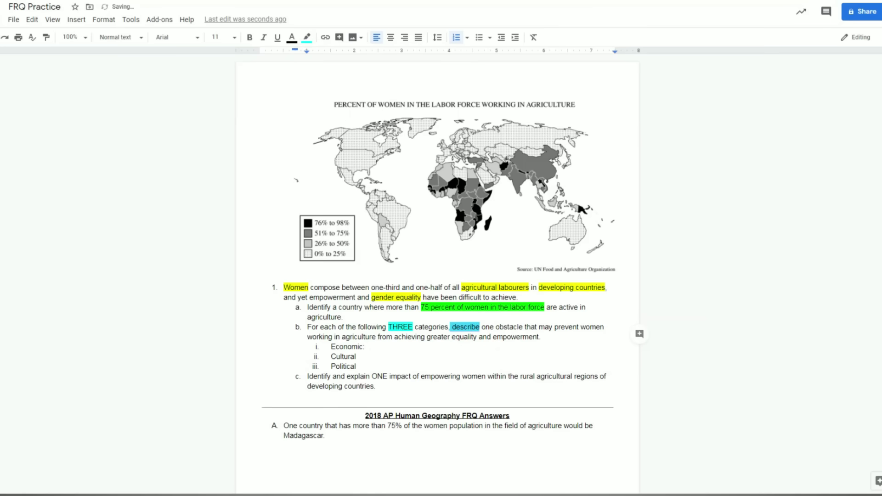
click(482, 327)
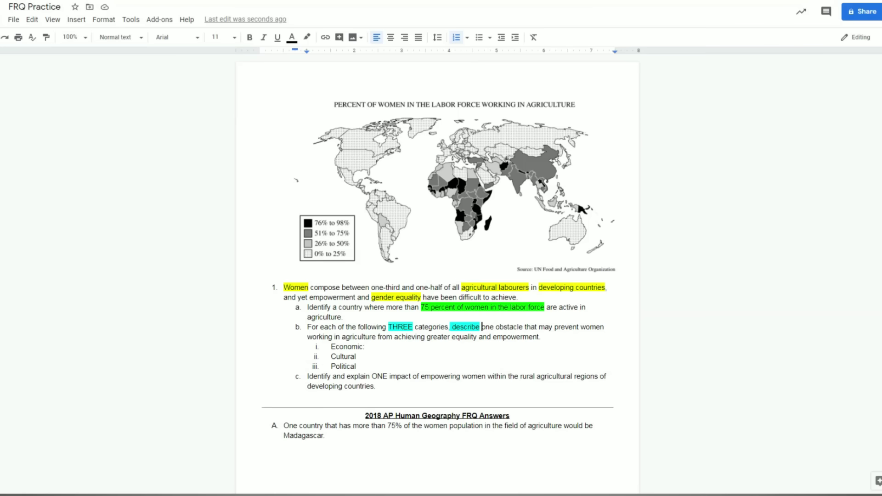
Highlight 'obstacle' in part b cyan as well.
drag(523, 328, 496, 328)
click(307, 37)
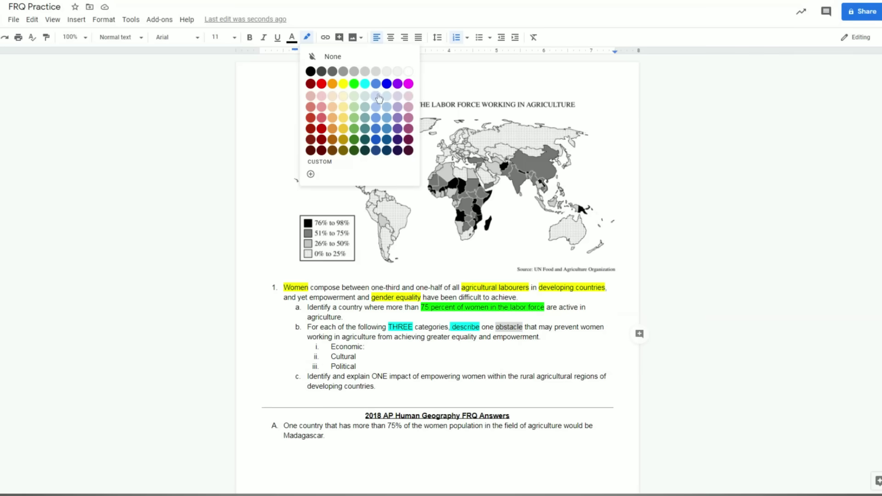
click(367, 84)
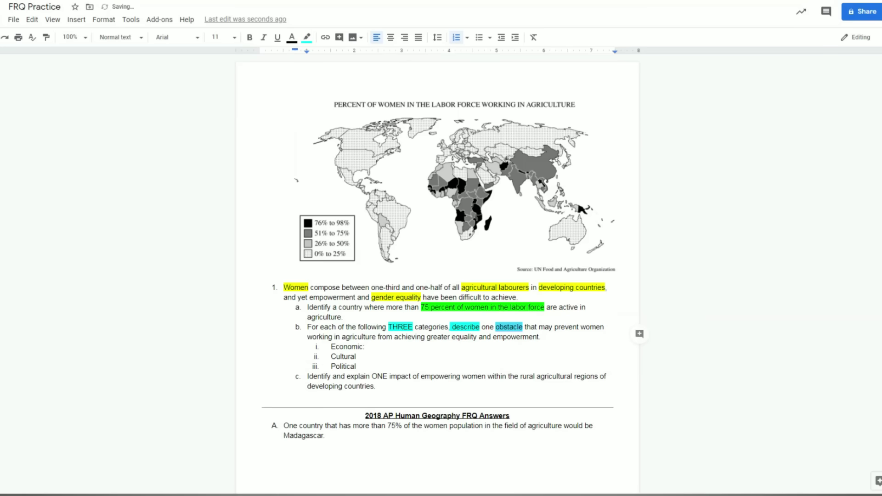
click(538, 336)
drag(580, 327, 375, 338)
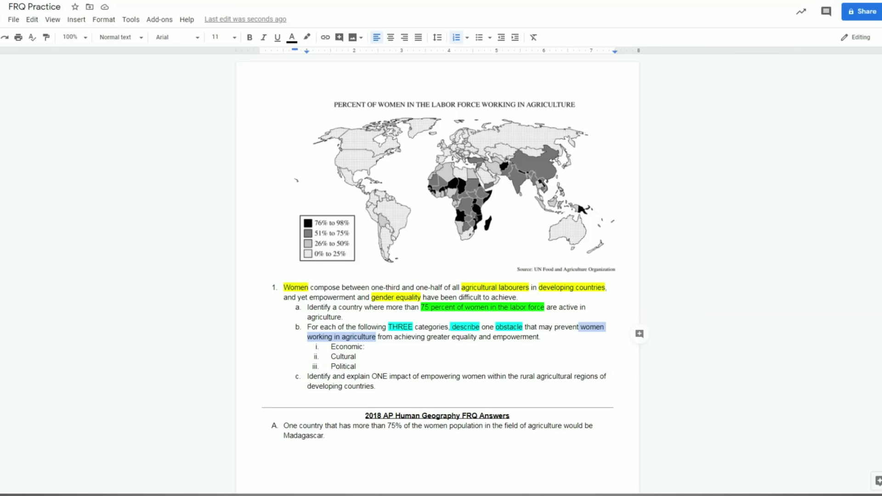
click(348, 366)
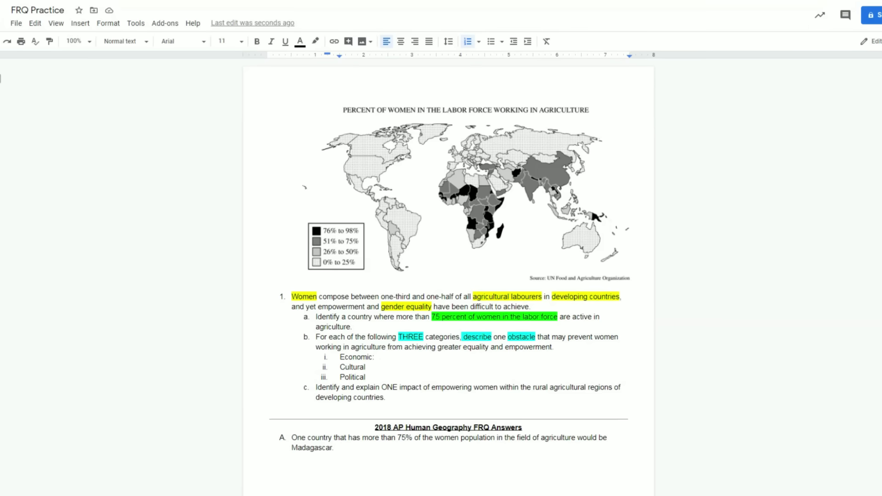
Paste answer B below A: lack of formal education keeps women in household or farm work.
click(354, 453)
key(Return)
text(Oftentimes women are denied opportunities in the workforce due to a lack of formal education. This prevents them from having the skills needed to advance in the workforce. Thus forcing them to do household work or stay in agricultural professions.)
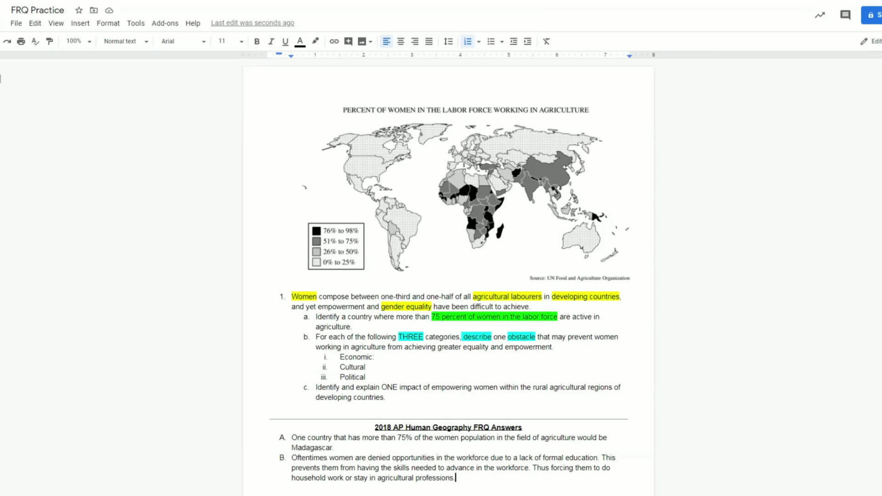
drag(599, 458, 545, 459)
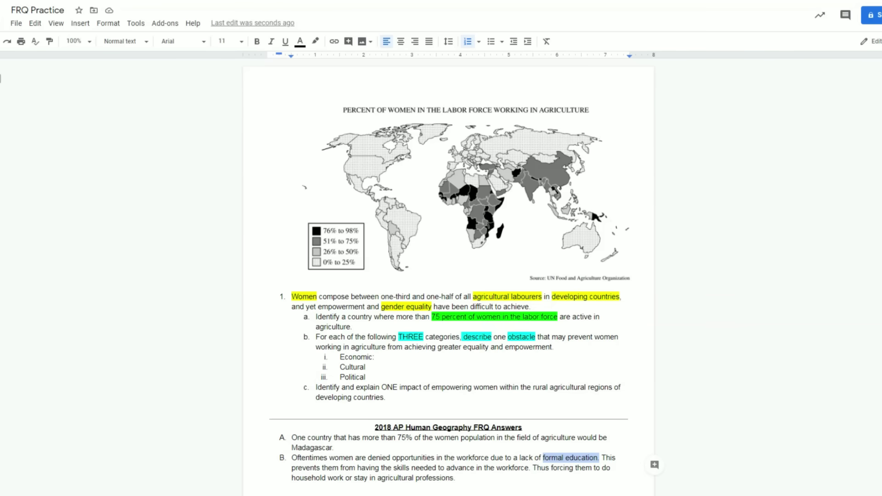
click(558, 458)
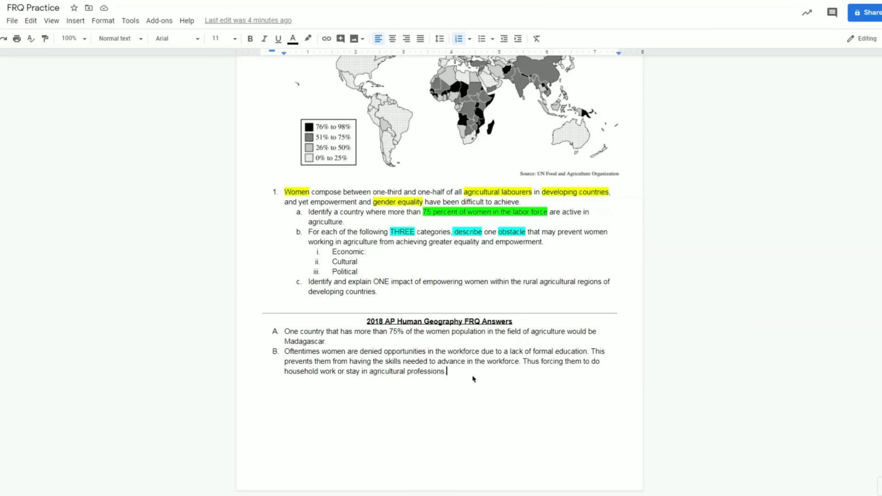
Paste answer C on agricultural economies and traditional gender roles holding women back.
key(Return)
text(Women in countries that have agricultural based economies often are less developed in the demographic transition model, and are more prone to viewing women as caretakers. Oftentimes putting traditional gender roles on women prevents them from advancing in society.)
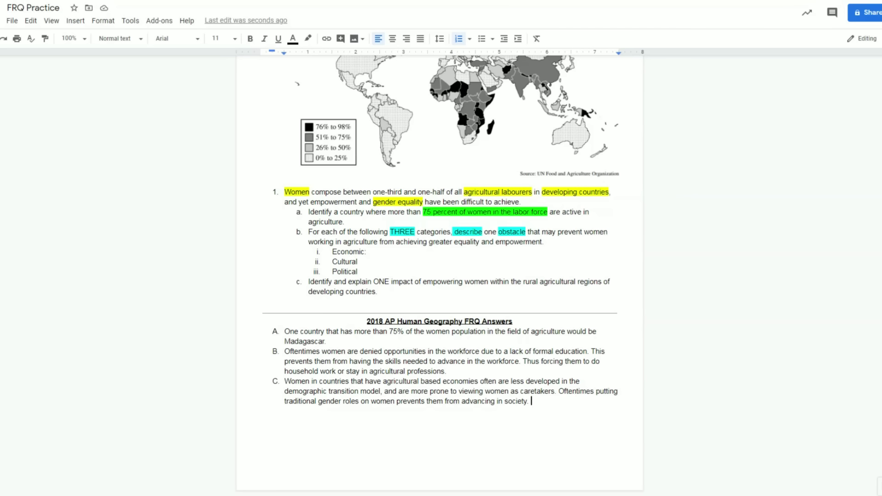
drag(338, 262, 359, 261)
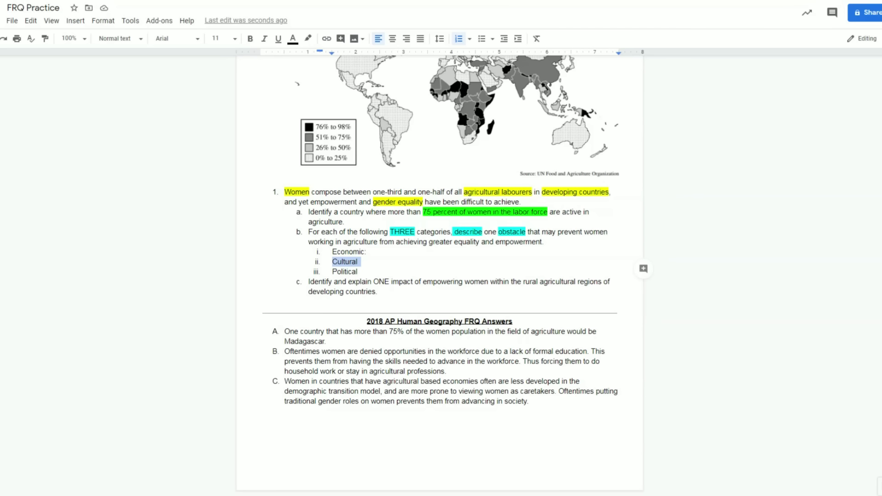
drag(318, 402, 394, 407)
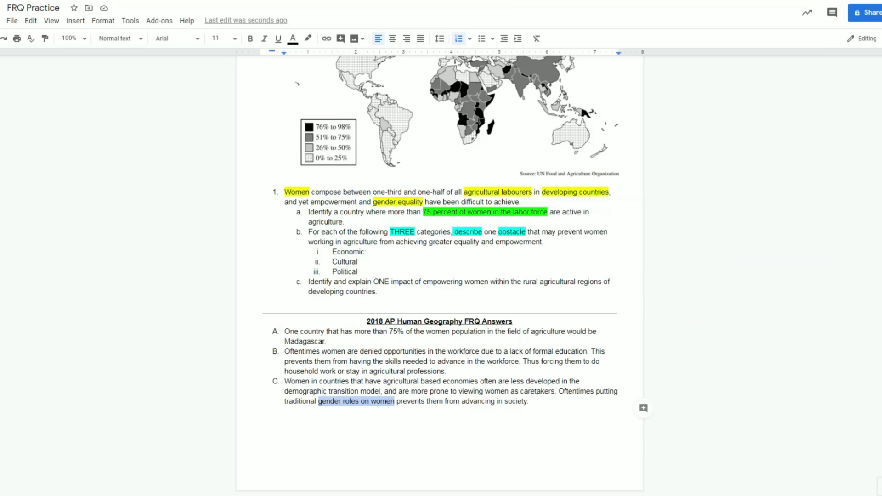
Add a new list item after answer C with the political answer about unequal laws.
click(578, 403)
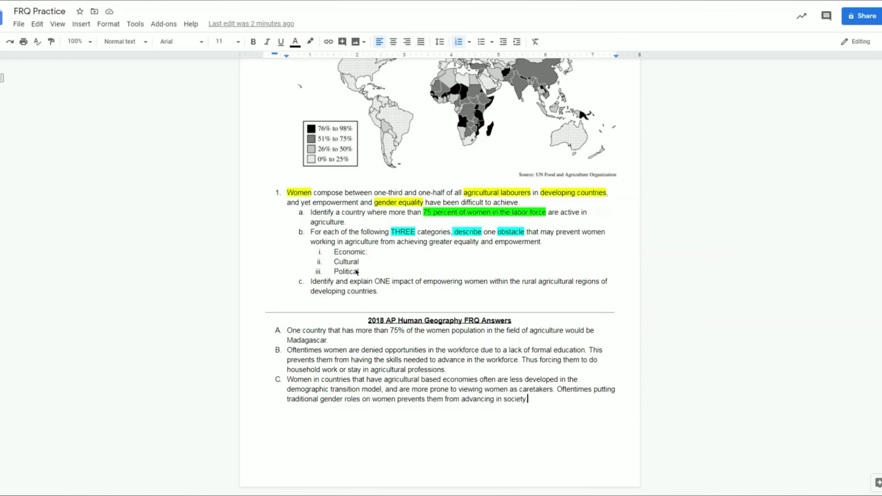
key(Return)
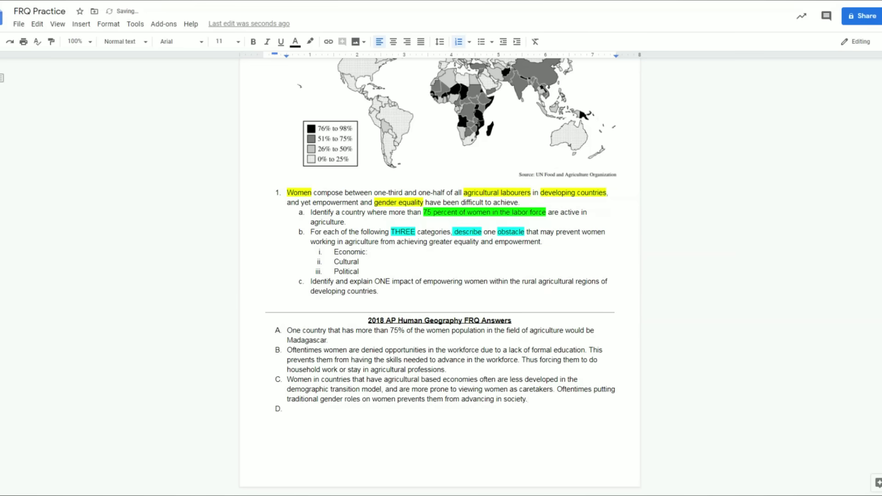
text(Politically we can see obstacles to women empowerment in the form of unequal laws. This takes place in the form of preventing women from voting, owning land, or providing access to women to escape impoverished conditions.)
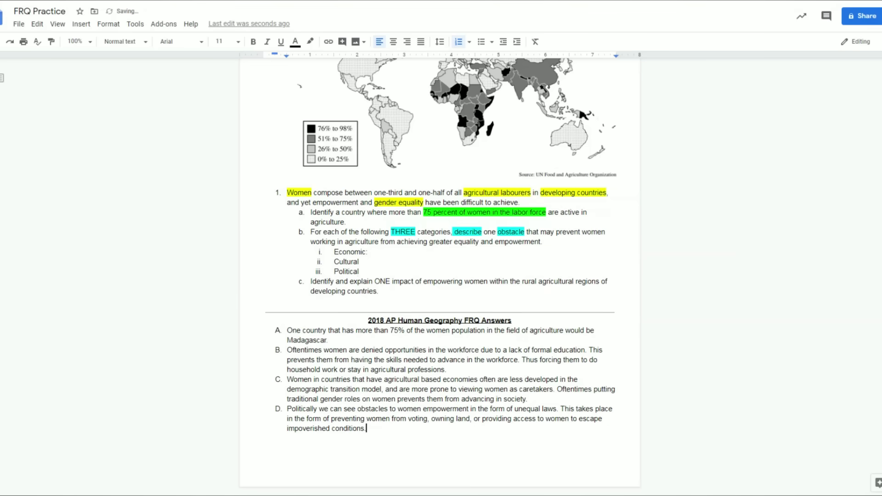
Restart list numbering at B for both the cultural and political answers.
click(277, 379)
click(277, 380)
right_click(277, 380)
click(324, 447)
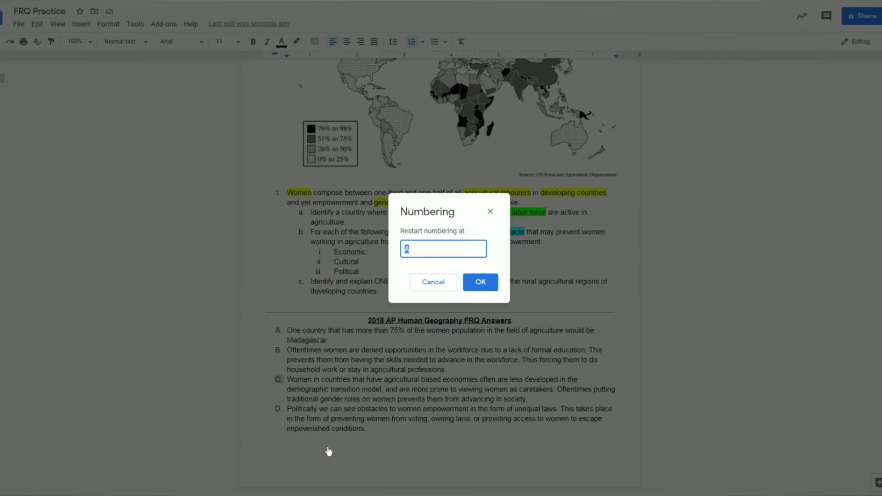
text(B)
click(474, 278)
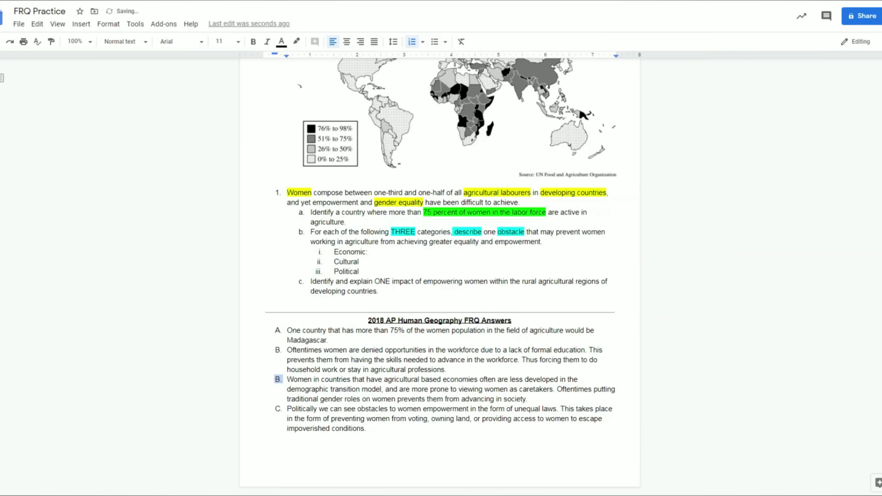
click(279, 409)
right_click(279, 409)
click(302, 380)
text(B)
click(481, 282)
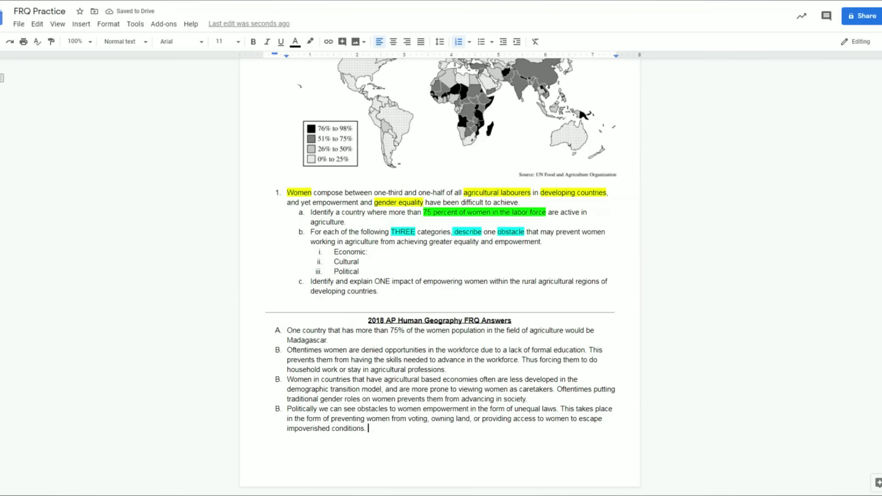
triple_click(267, 331)
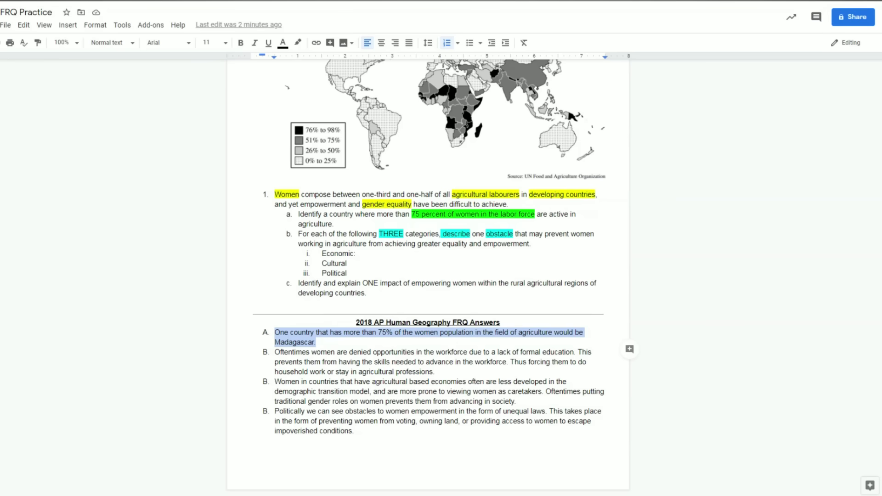
drag(275, 353, 364, 435)
click(364, 435)
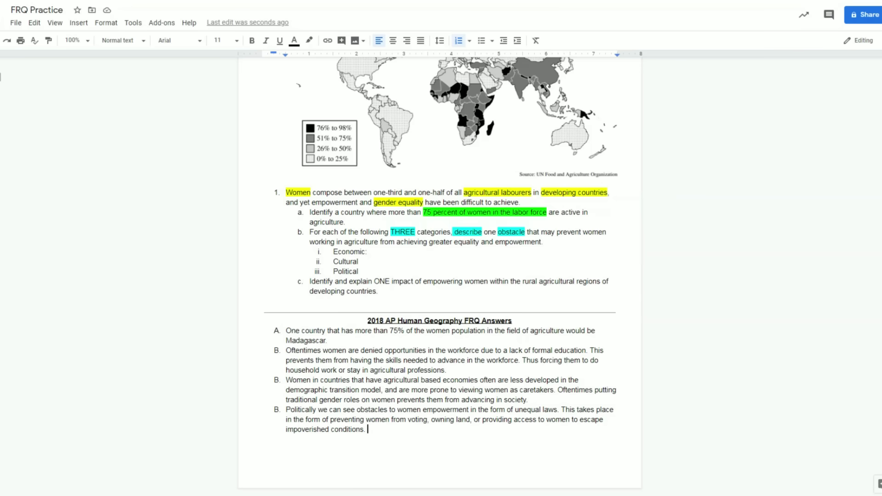
Highlight 'Identify' and 'explain' in prompt c orange.
drag(332, 281, 310, 286)
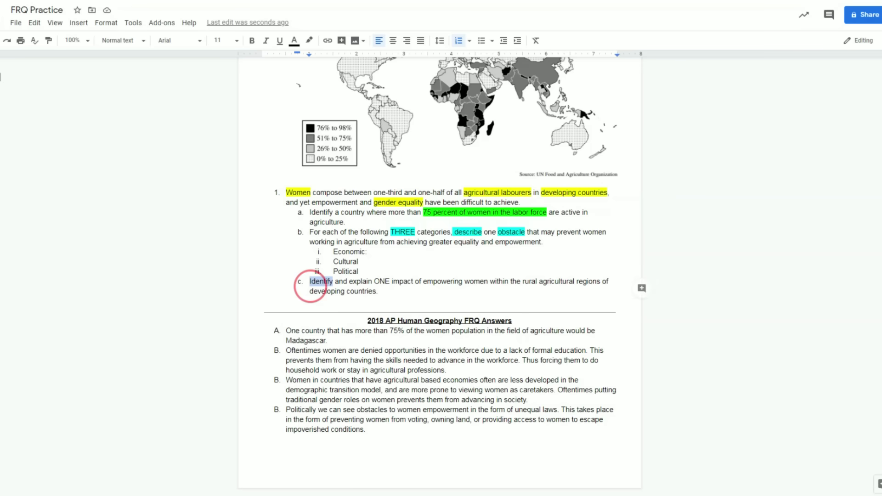
click(309, 41)
click(333, 90)
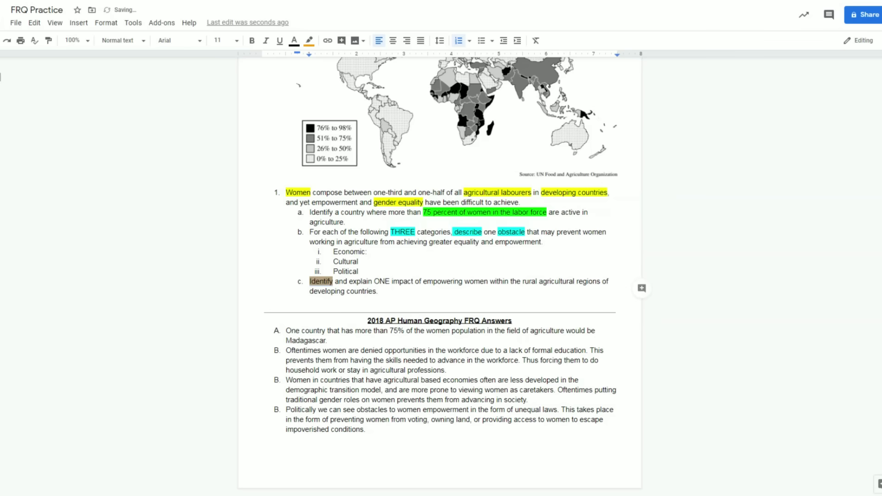
double_click(359, 281)
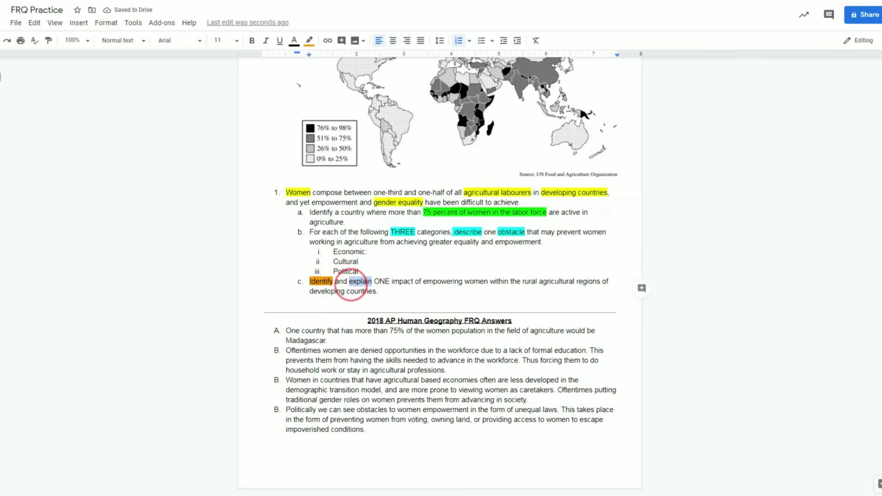
click(309, 41)
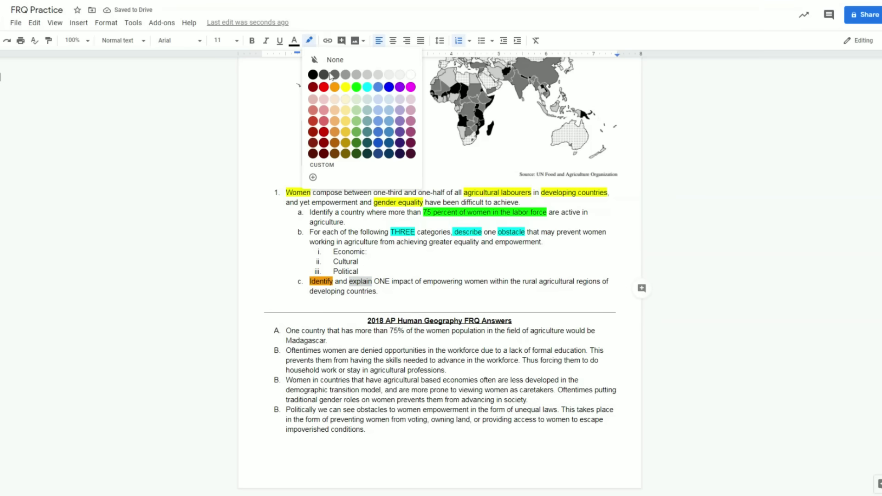
click(336, 89)
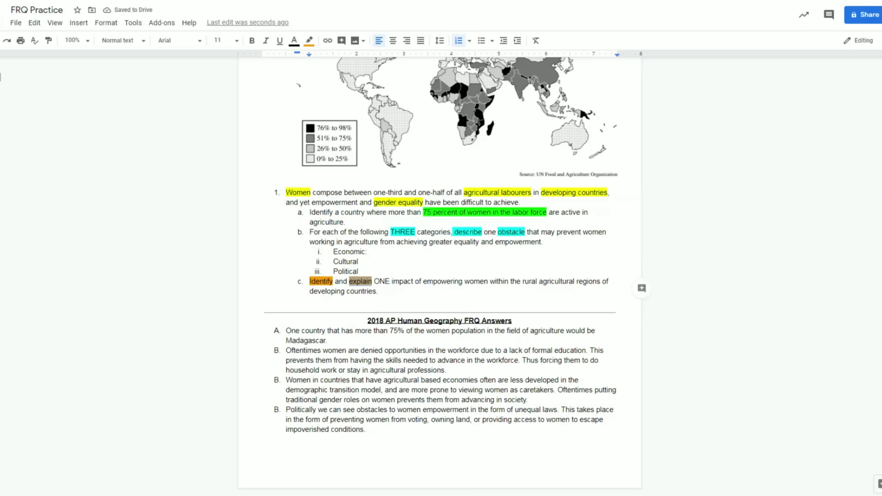
Highlight 'empowering women' and 'developing countries' in prompt c orange.
drag(424, 281, 488, 282)
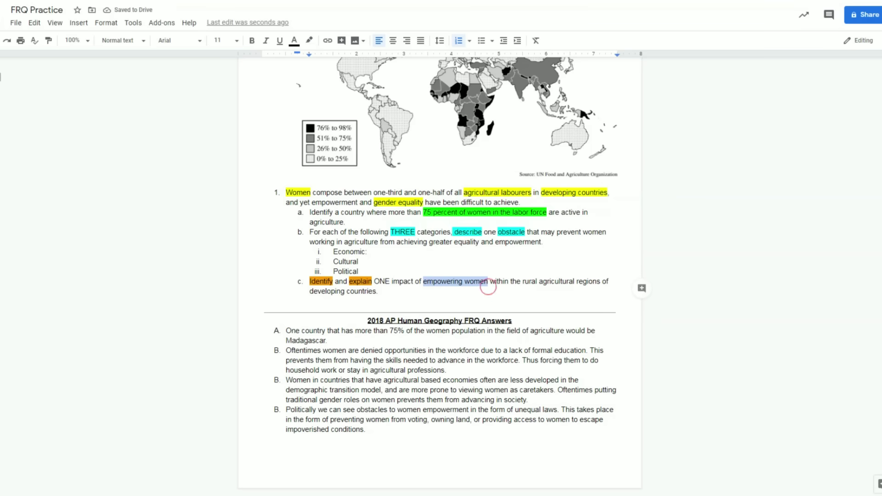
click(310, 40)
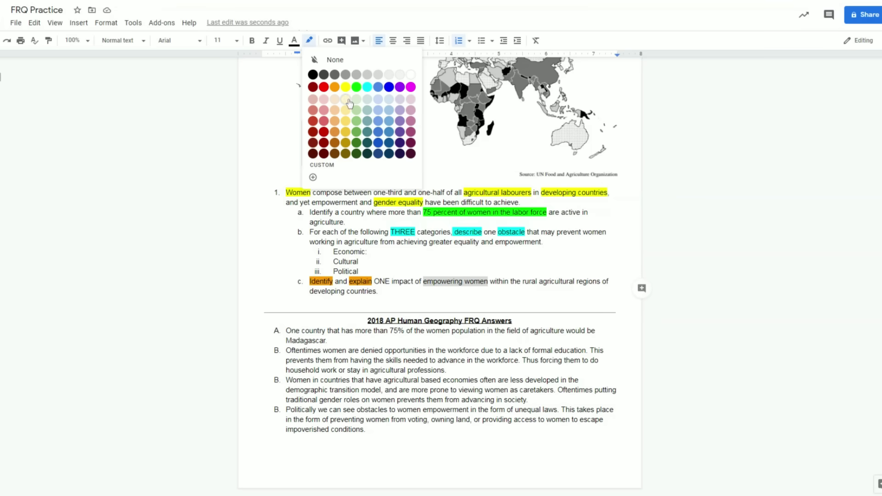
click(335, 87)
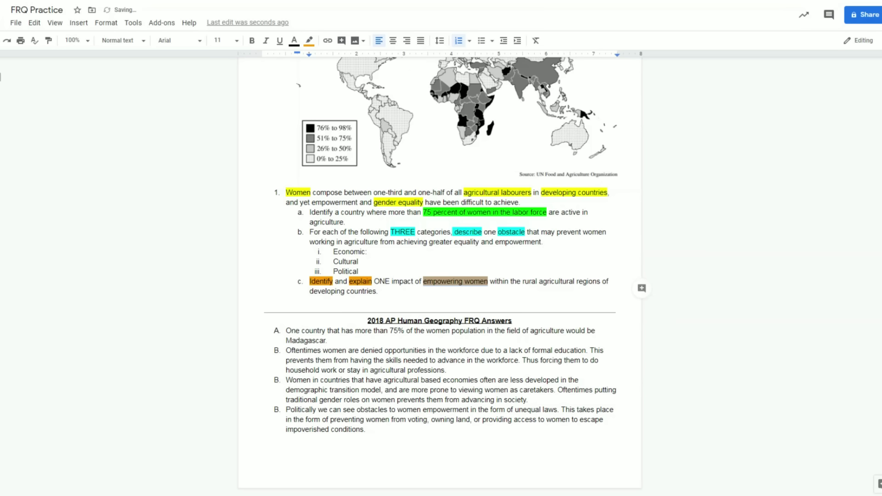
key(Right)
drag(377, 291, 310, 292)
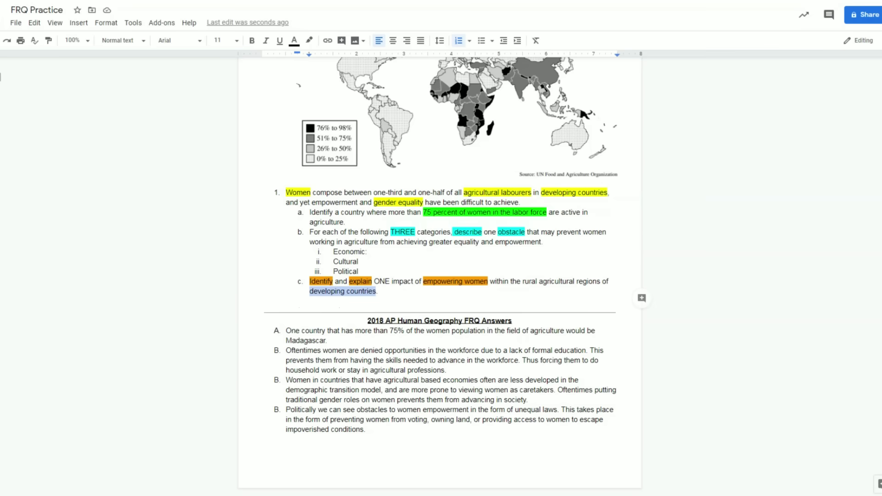
click(310, 40)
click(335, 86)
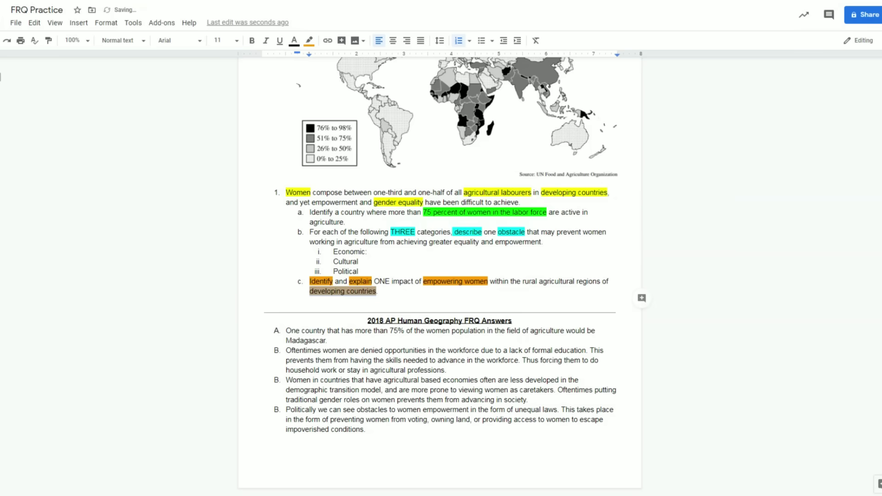
click(474, 281)
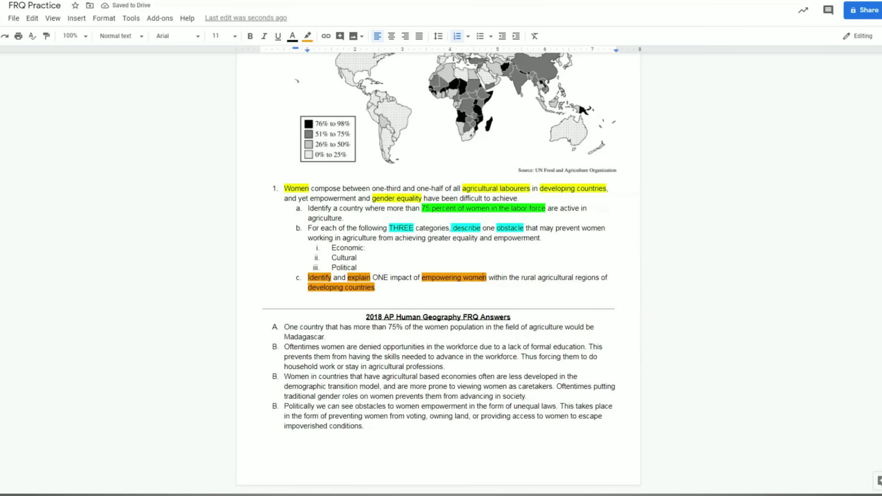
Paste answer C after the last B answer: empowering women boosts the economy and lowers TFR.
click(366, 426)
key(Return)
text(When women in the developing world are empowered and given more rights we start to see society become more economically advanced. This is because women are allowed to participate in the economy, take out loans, start business and go to school. This allows for new innovation, and a more competitive workforce. This will also reduce the TFR of a country, which in turn reduces the NRI allowing for a more stable population growth. This is because women are now allowed to participate in society and no longer just seen as childbearers.)
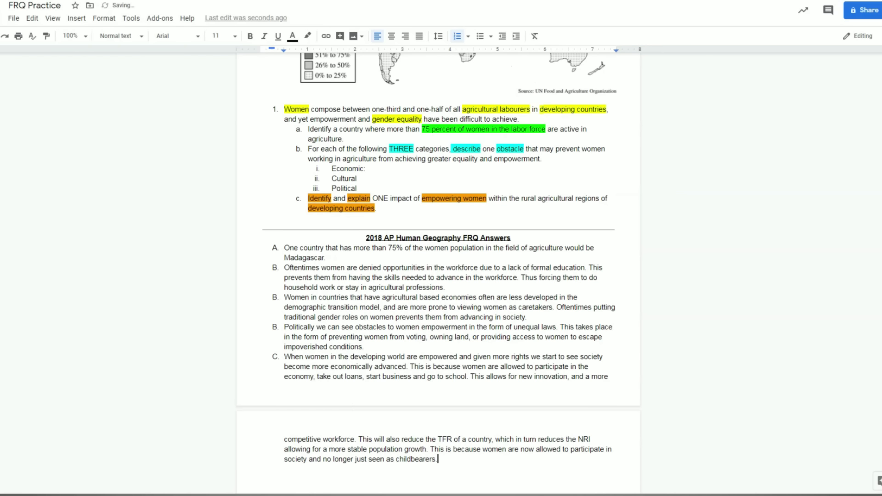